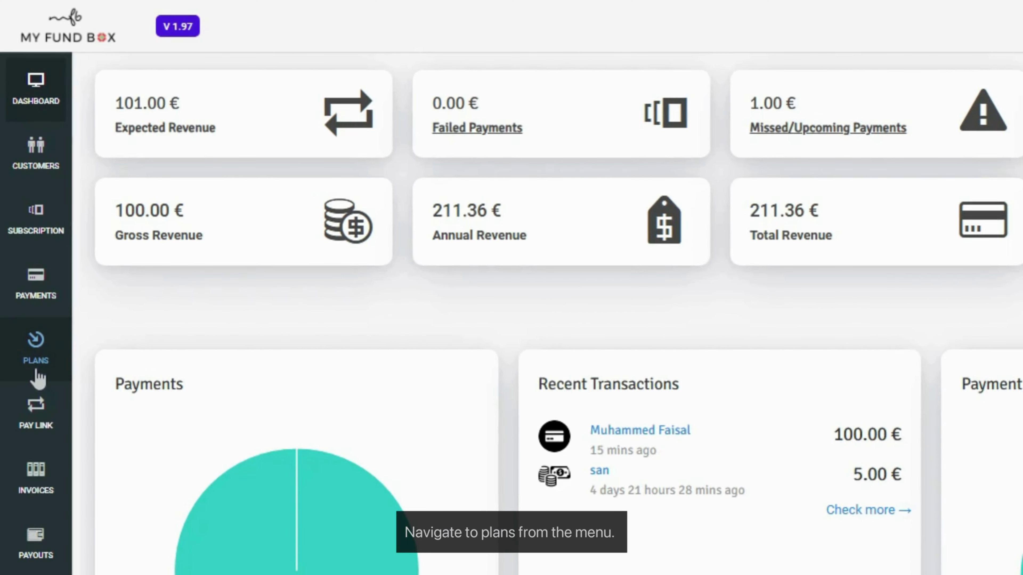
Step: Start a new plan in the Plans section and name it Professional
{"action": "left_click", "coordinate": [36, 369]}
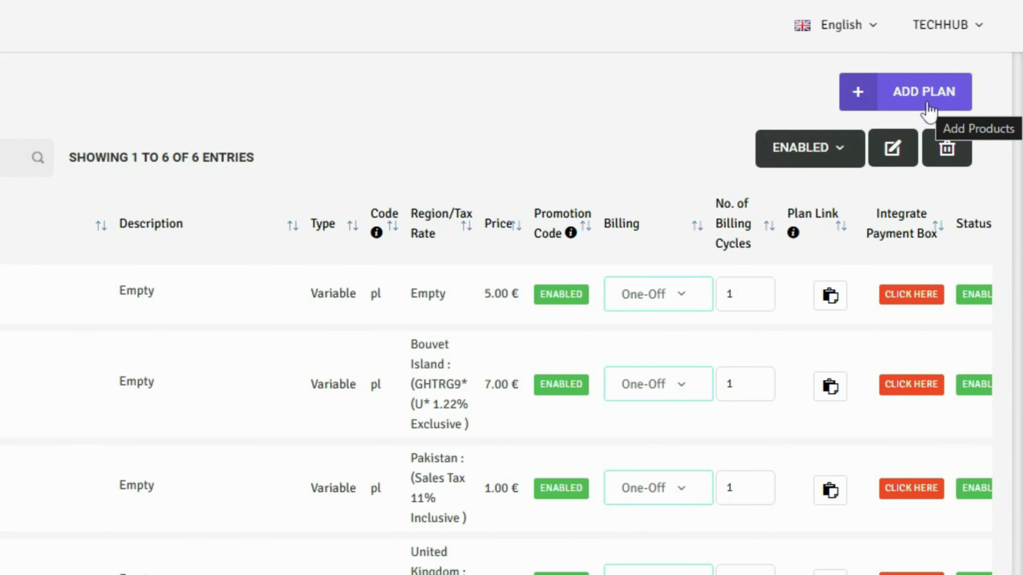
{"action": "left_click", "coordinate": [929, 110]}
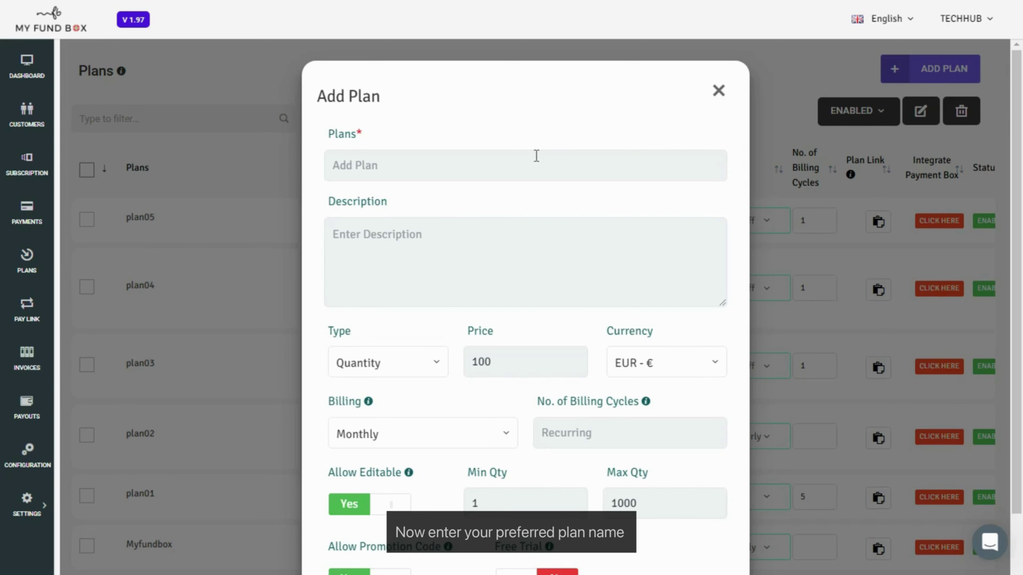
{"action": "left_click", "coordinate": [525, 160]}
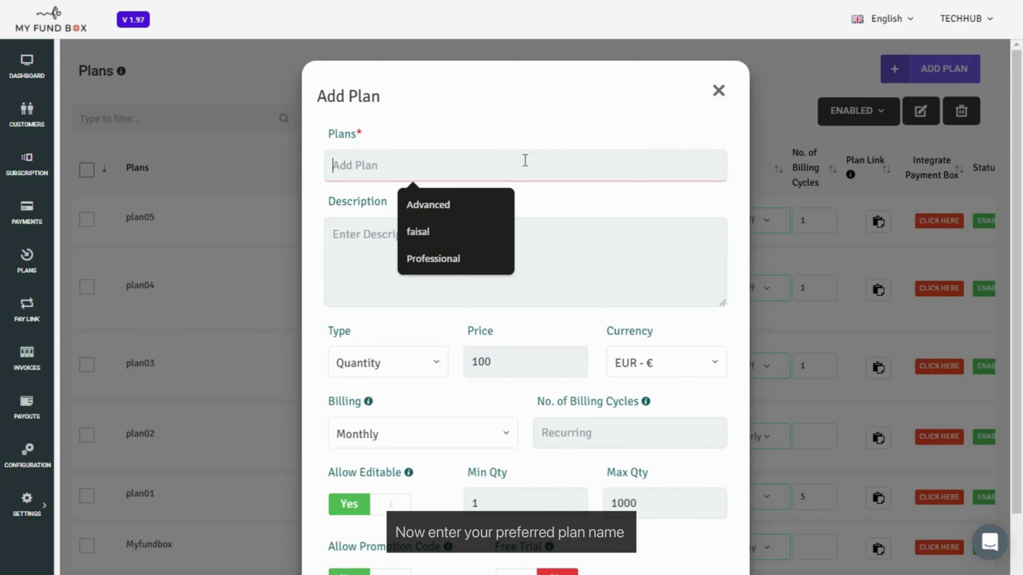
{"action": "type", "text": "Professional"}
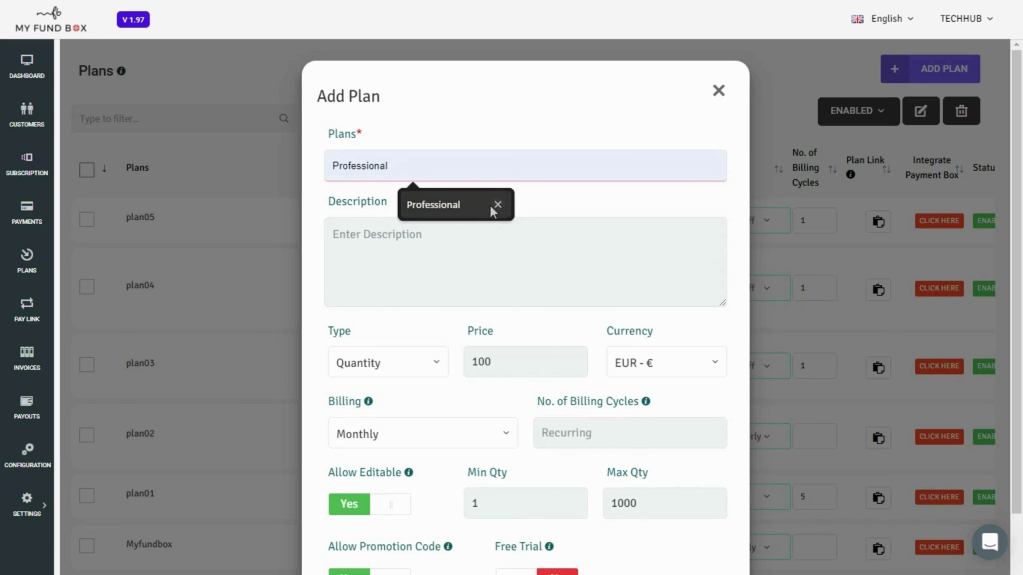
{"action": "left_click", "coordinate": [491, 208]}
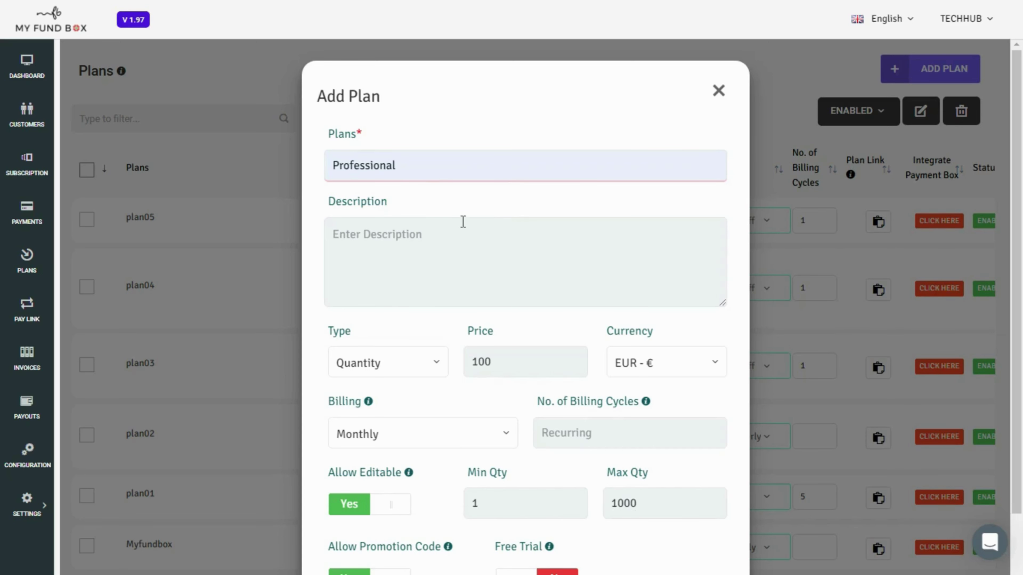
Step: Enter the description "Unlock advanced tool and premium features with our professional plan designed for growing businesses to scale efficiently and enhance productivity"
{"action": "left_click", "coordinate": [447, 234]}
{"action": "type", "text": "Unlock advanced to"}
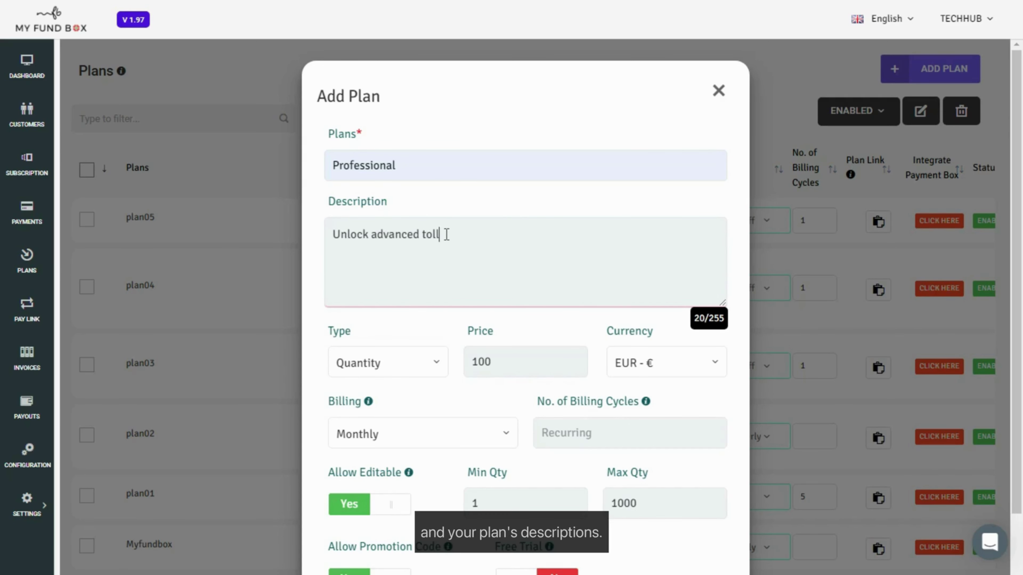
{"action": "type", "text": "ol and premium"}
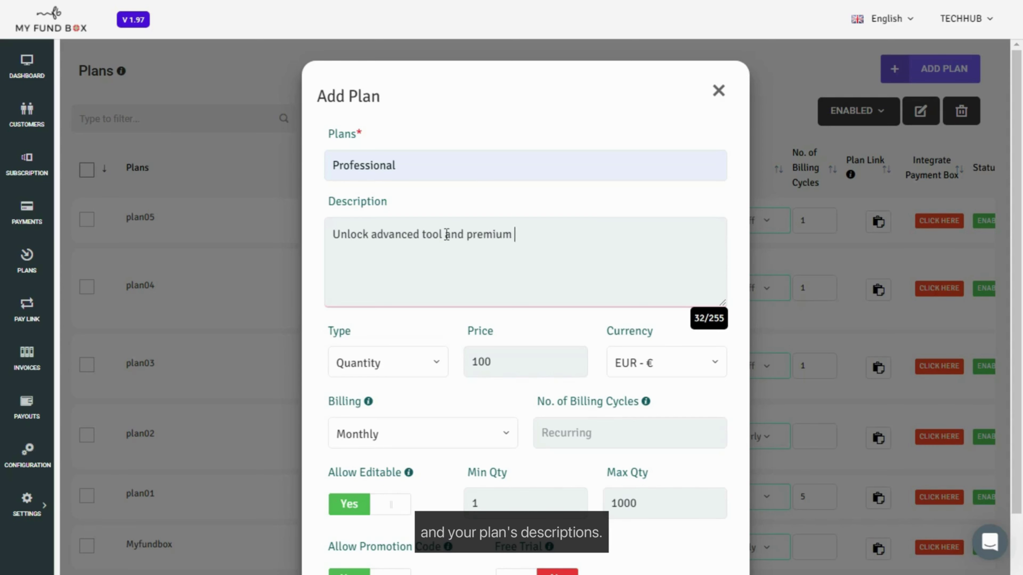
{"action": "type", "text": " features with our professional plan"}
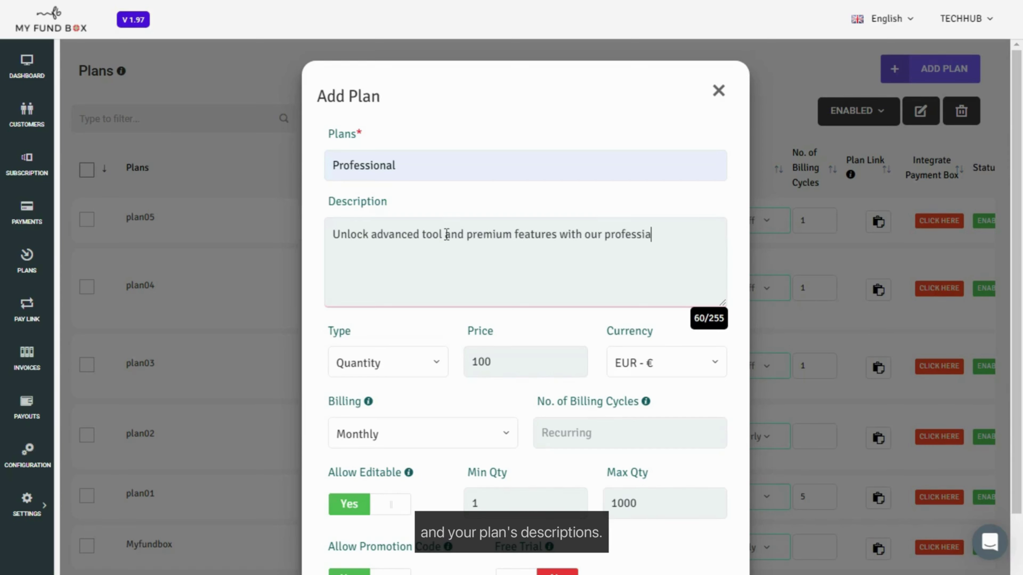
{"action": "type", "text": " designed for growing bus"}
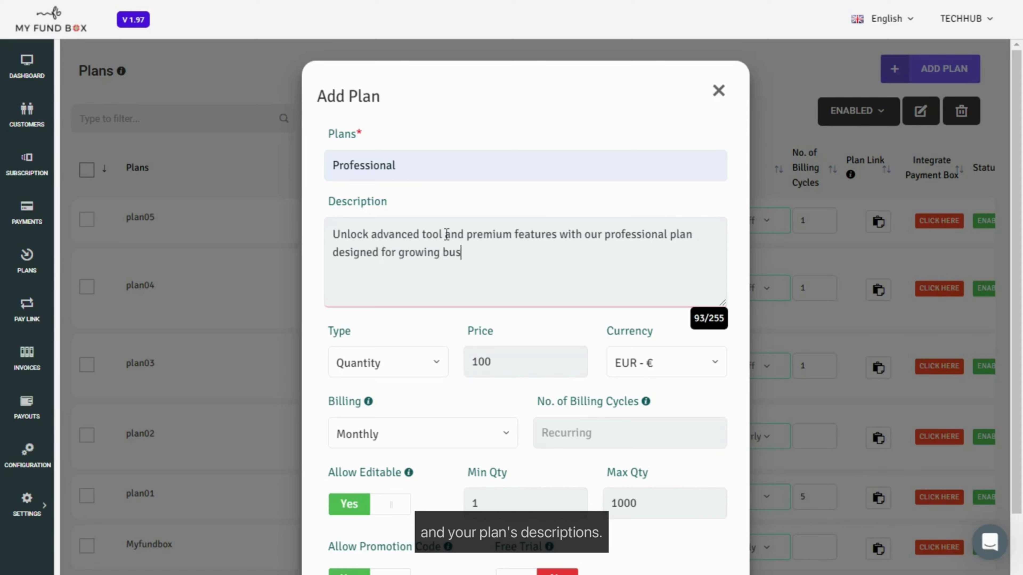
{"action": "type", "text": "inesses to scale efficiently and enh"}
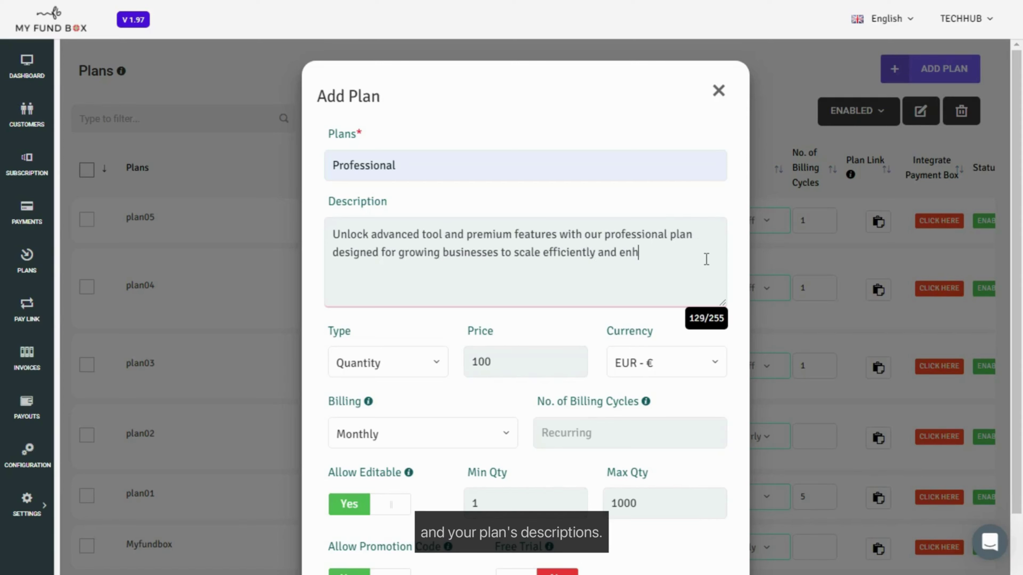
{"action": "type", "text": "ance productivity"}
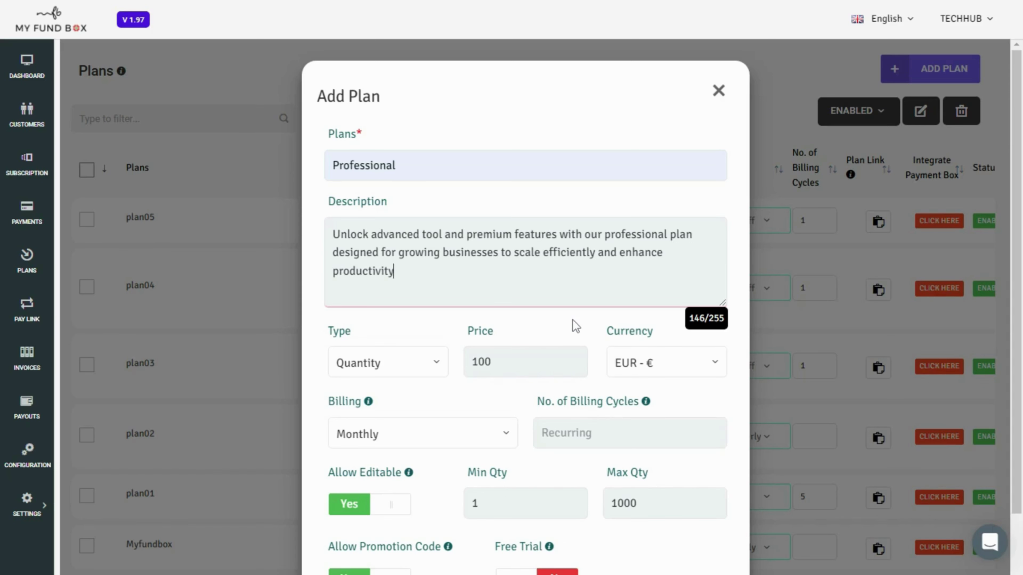
{"action": "left_click", "coordinate": [572, 320]}
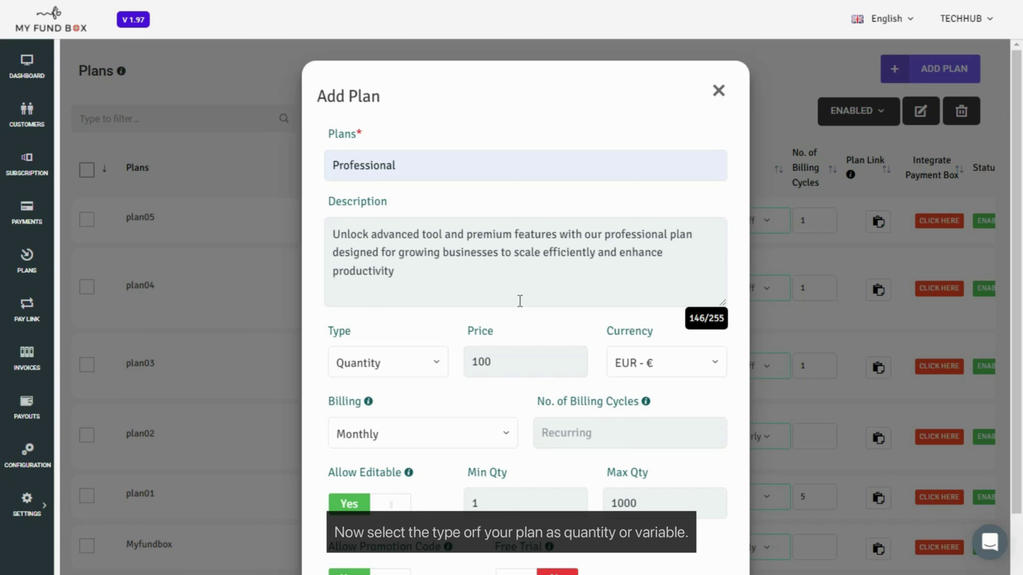
Step: Choose Quantity as the plan type and set the price to 89
{"action": "left_click", "coordinate": [439, 365]}
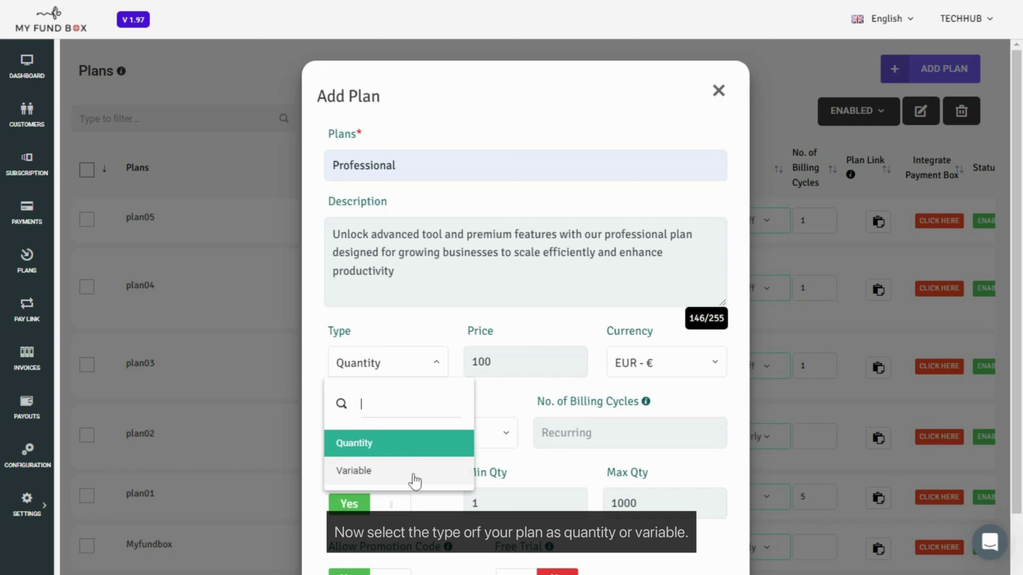
{"action": "left_click", "coordinate": [415, 445]}
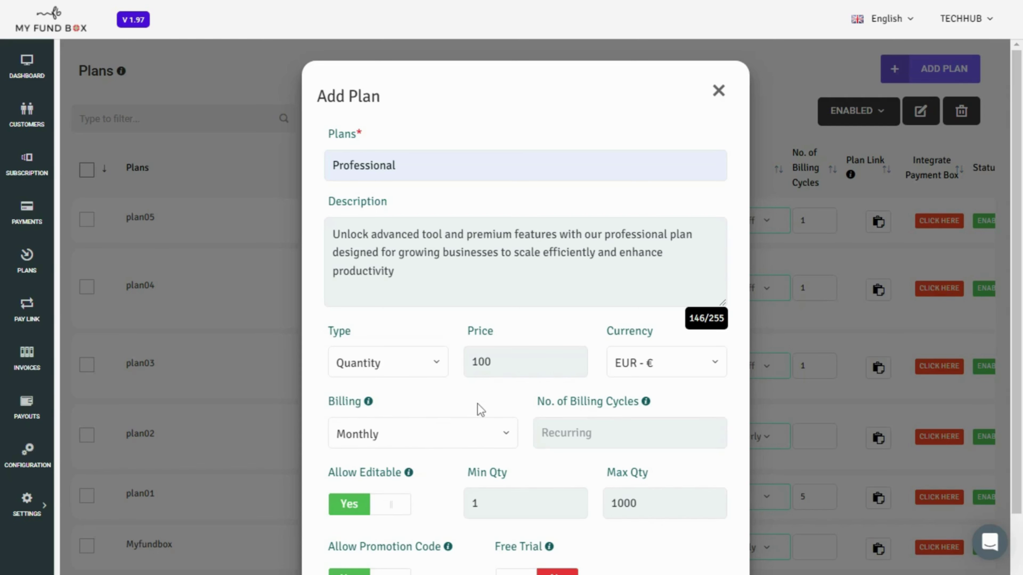
{"action": "left_click", "coordinate": [506, 364]}
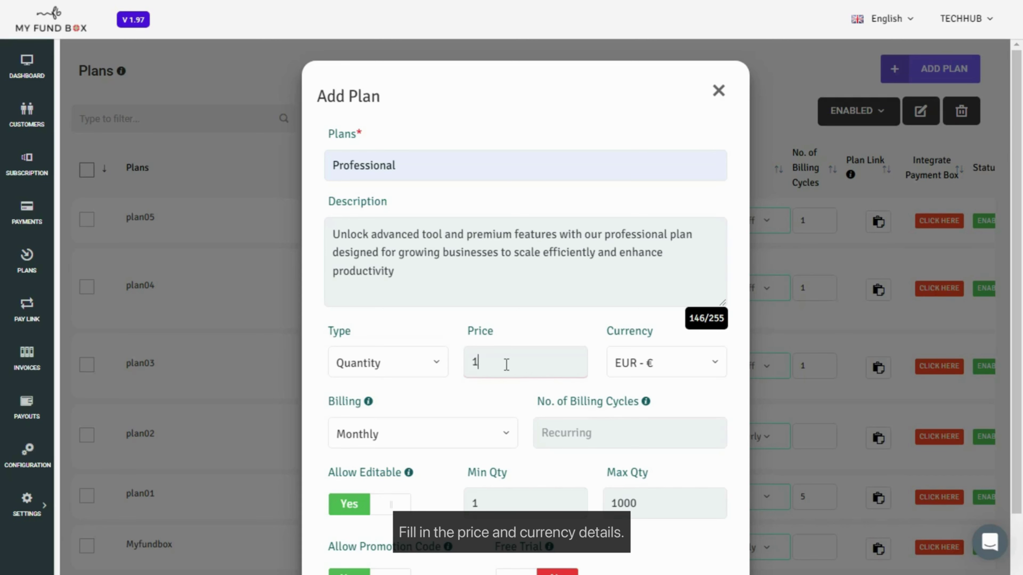
{"action": "key", "text": "BackSpace"}
{"action": "type", "text": "89"}
{"action": "left_click", "coordinate": [604, 373]}
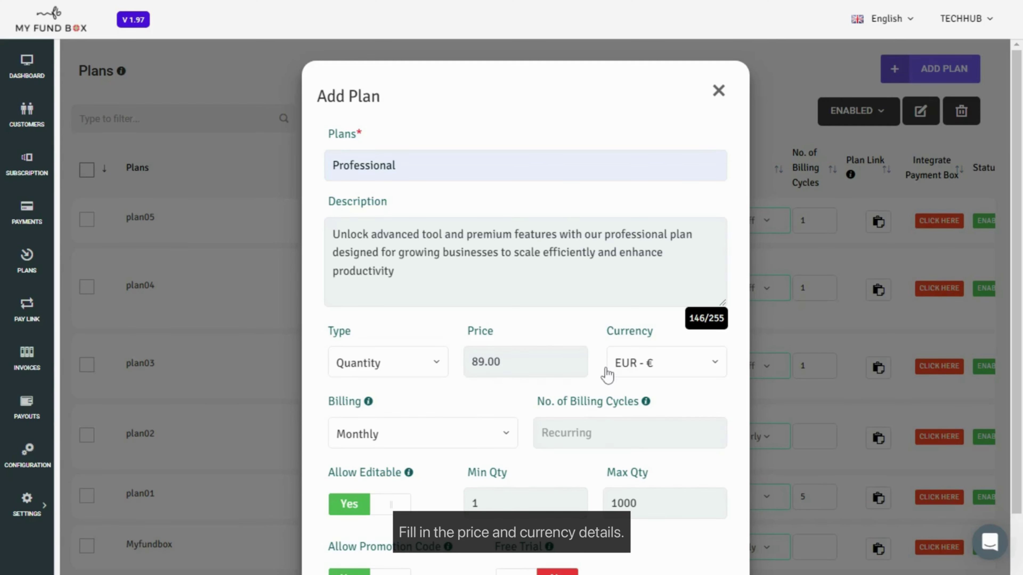
Step: Choose EUR - € as the currency for the plan's price
{"action": "scroll", "coordinate": [608, 373], "scroll_direction": "down", "scroll_amount": 2}
{"action": "left_click", "coordinate": [716, 291]}
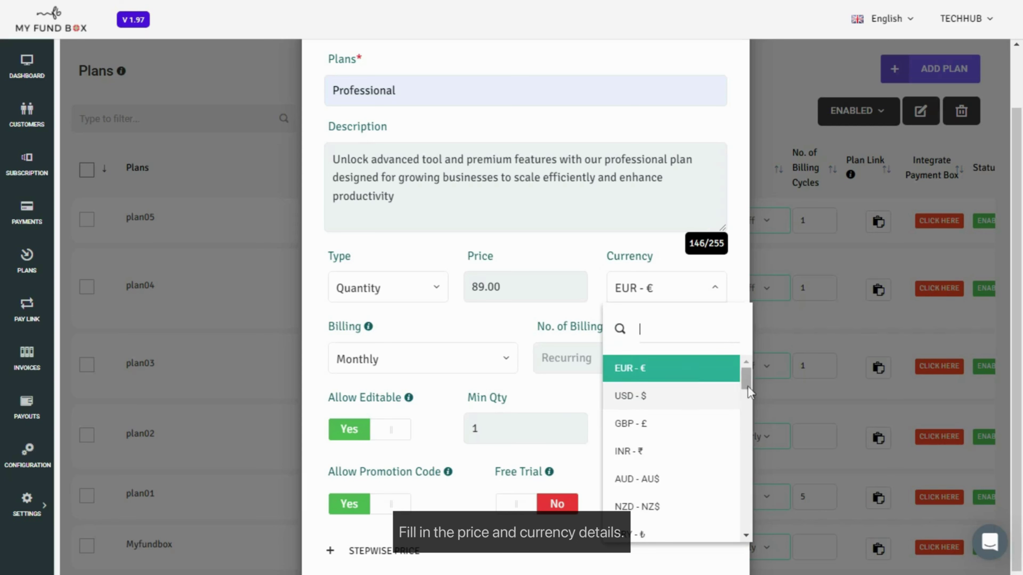
{"action": "mouse_move", "coordinate": [746, 386]}
{"action": "left_mouse_down"}
{"action": "mouse_move", "coordinate": [739, 526]}
{"action": "mouse_move", "coordinate": [734, 389]}
{"action": "left_mouse_up"}
{"action": "left_click", "coordinate": [704, 379]}
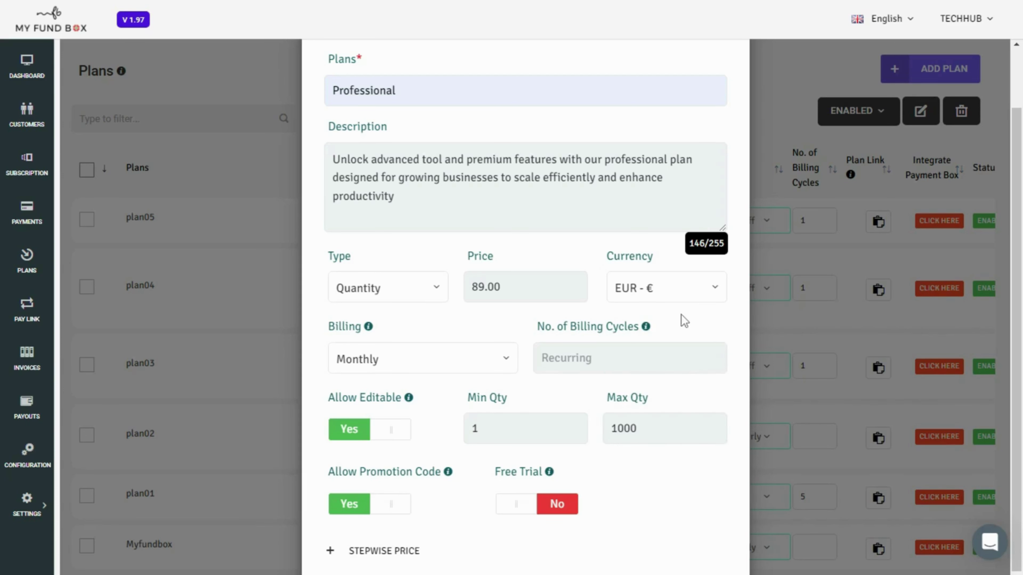
Step: Choose Monthly billing for the plan and set the number of billing cycles to 7
{"action": "left_click", "coordinate": [505, 365]}
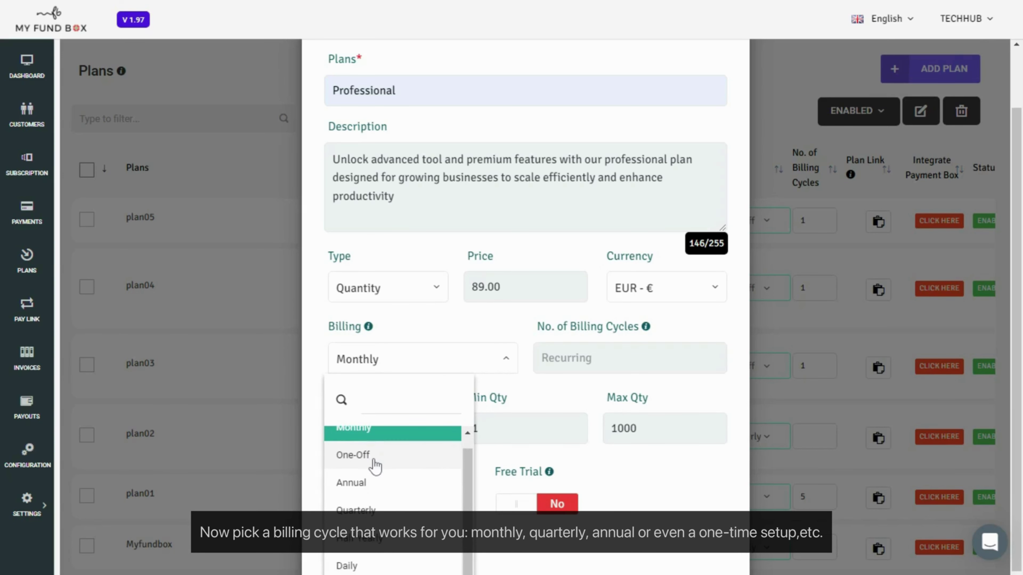
{"action": "scroll", "coordinate": [376, 468], "scroll_direction": "down", "scroll_amount": 2}
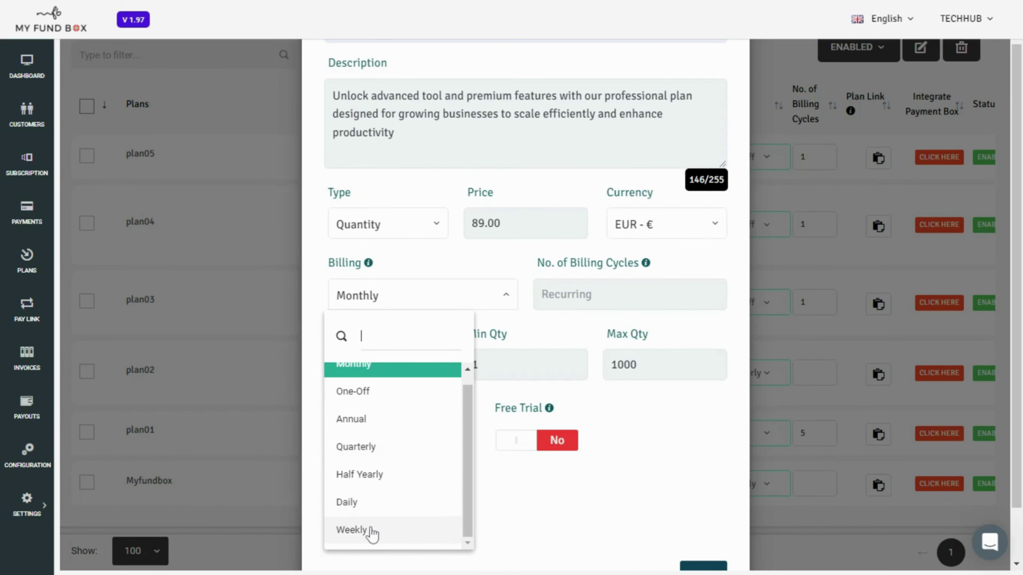
{"action": "left_click", "coordinate": [406, 375]}
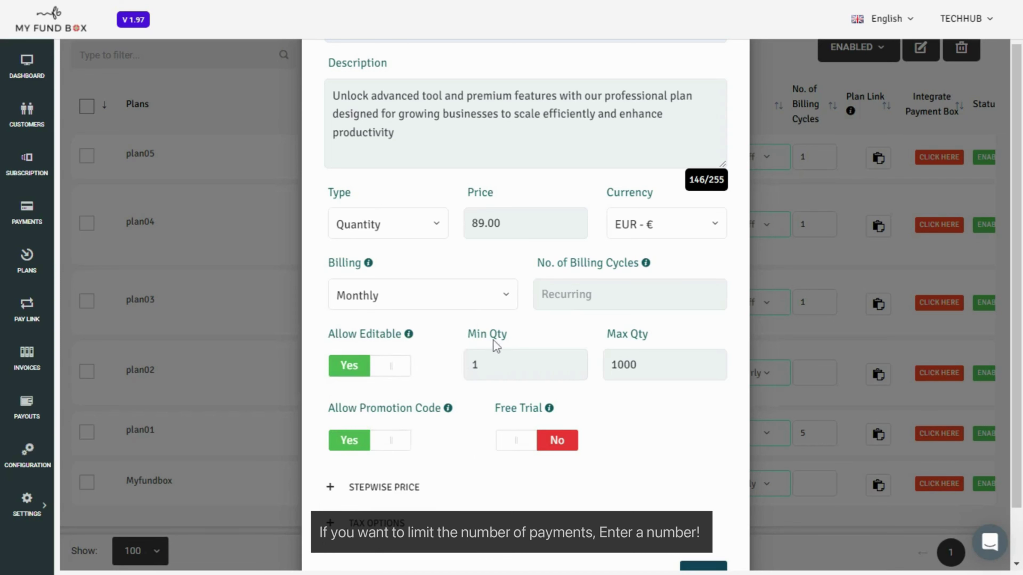
{"action": "left_click", "coordinate": [588, 295]}
{"action": "type", "text": "7"}
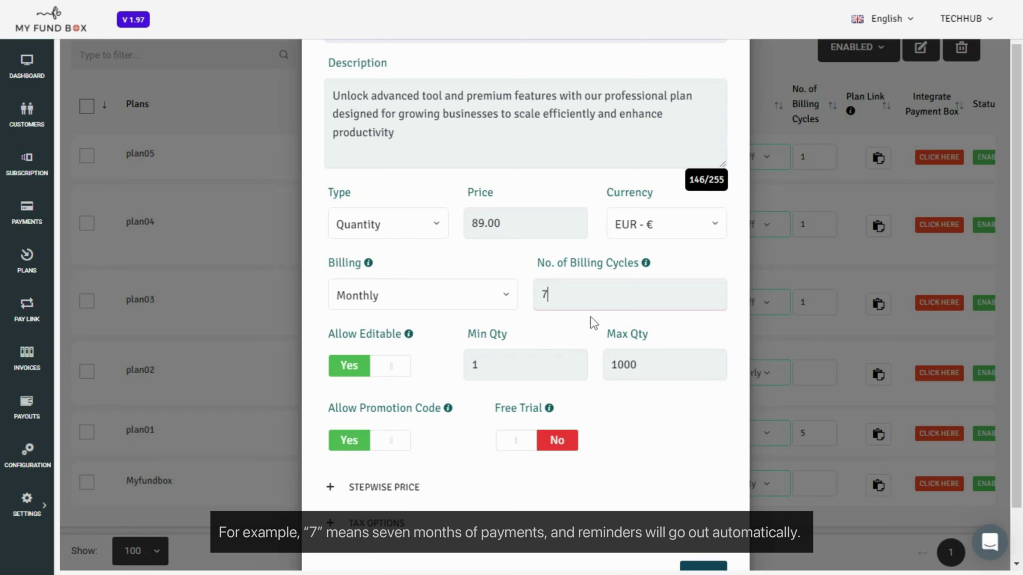
{"action": "left_click", "coordinate": [553, 332]}
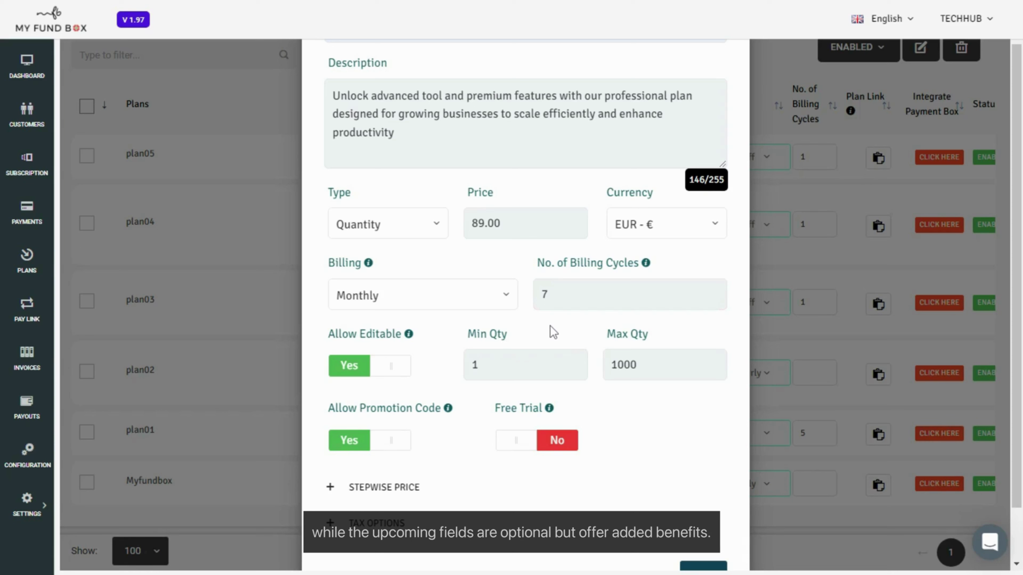
Step: Leave Allow Editable set to Yes and set the plan's maximum quantity to 500
{"action": "left_click", "coordinate": [384, 370]}
{"action": "left_click", "coordinate": [355, 371]}
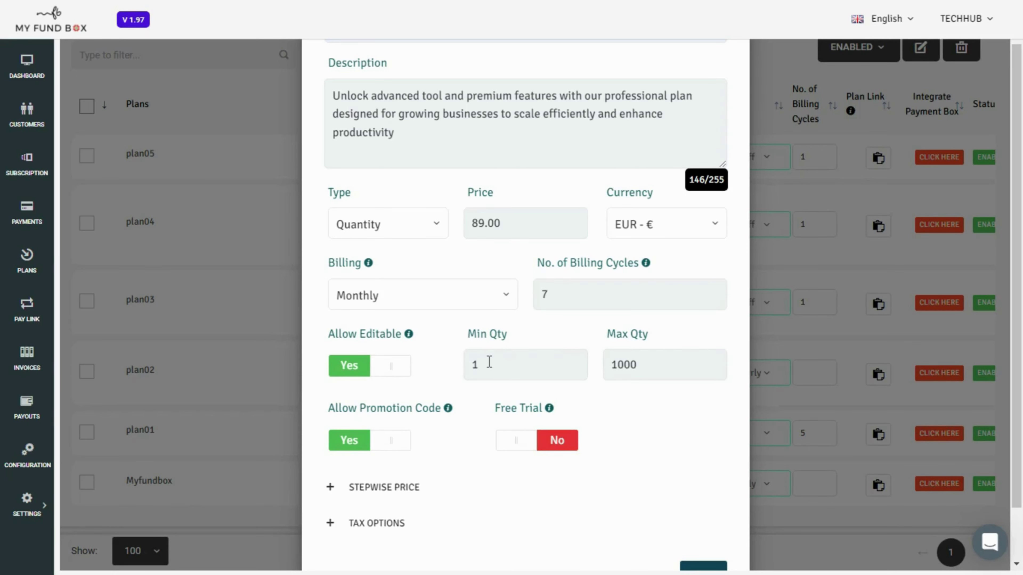
{"action": "left_click", "coordinate": [685, 370]}
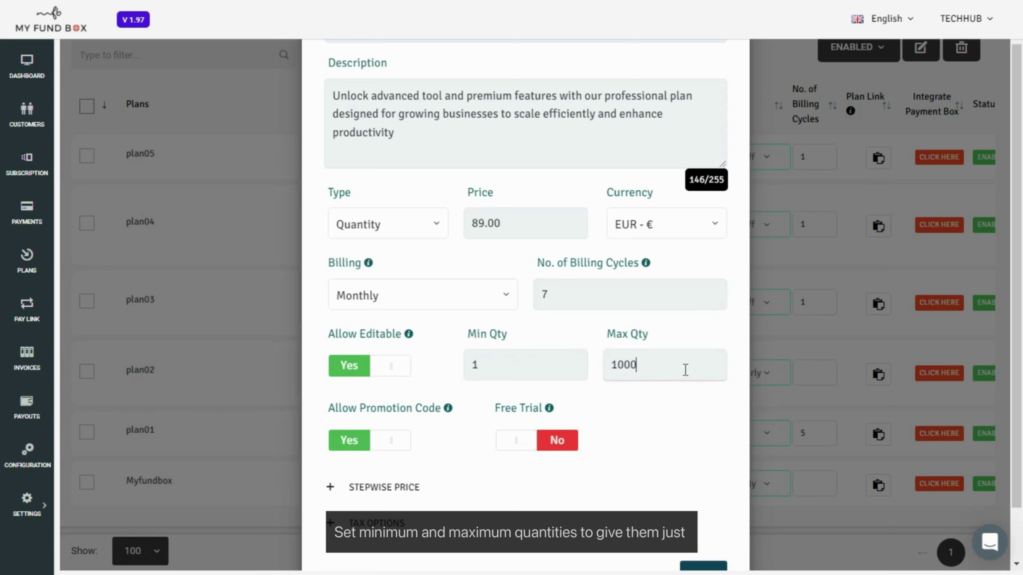
{"action": "key", "text": "BackSpace"}
{"action": "type", "text": "5"}
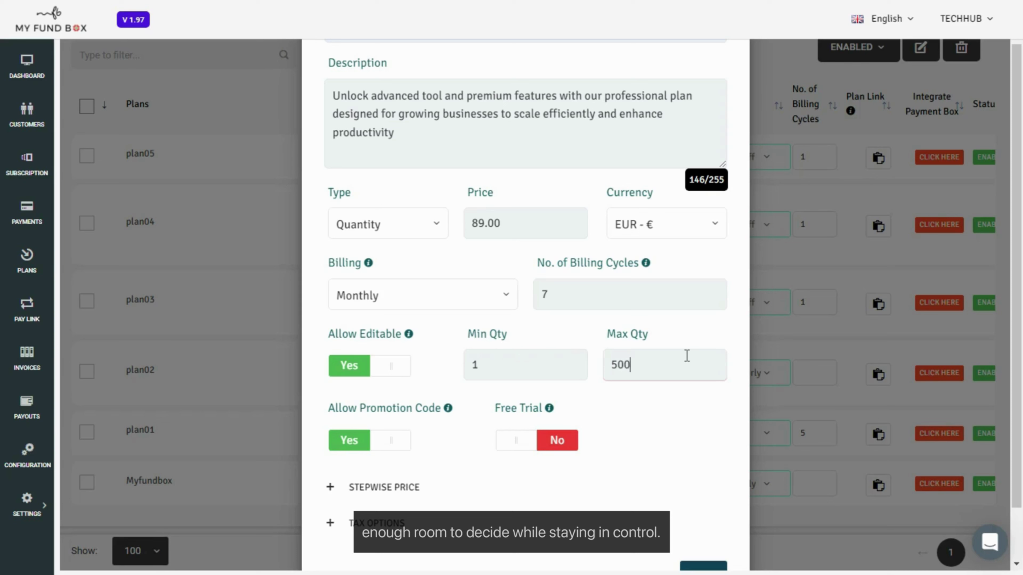
{"action": "left_click", "coordinate": [668, 411]}
Step: Leave promotion codes allowed and enable a free trial of 7 days for the plan
{"action": "left_click", "coordinate": [381, 451]}
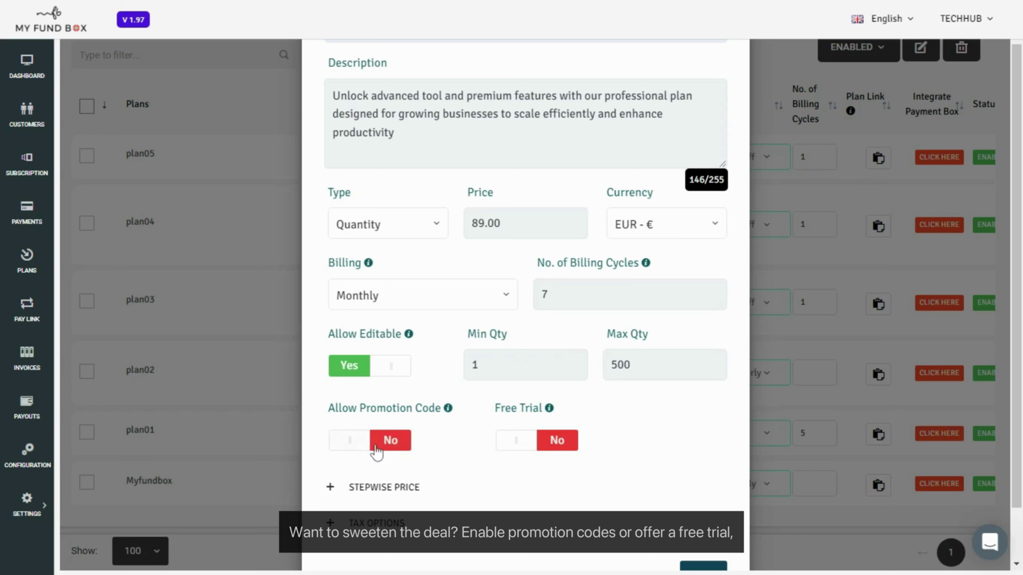
{"action": "left_click", "coordinate": [366, 452]}
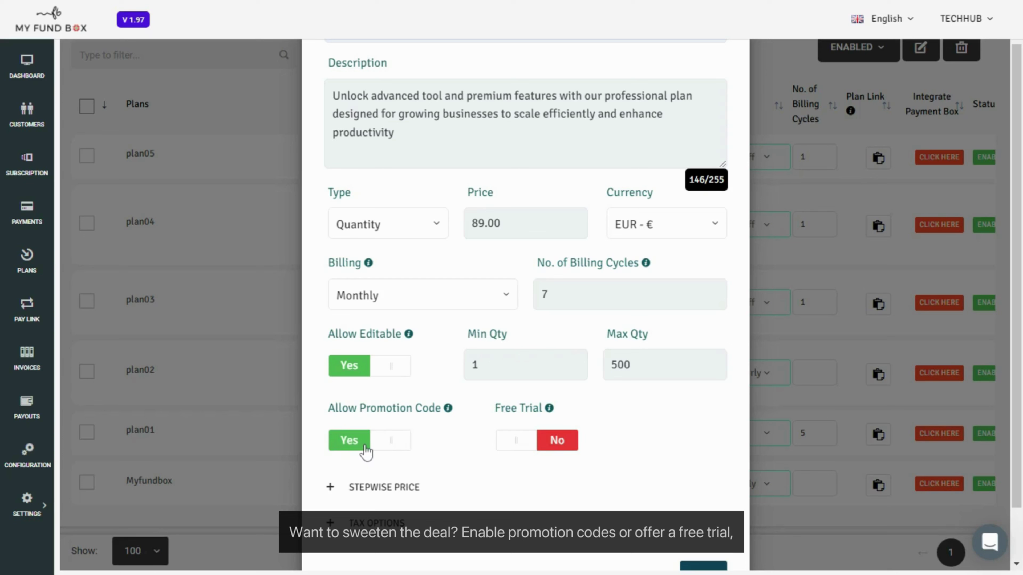
{"action": "left_click", "coordinate": [522, 448]}
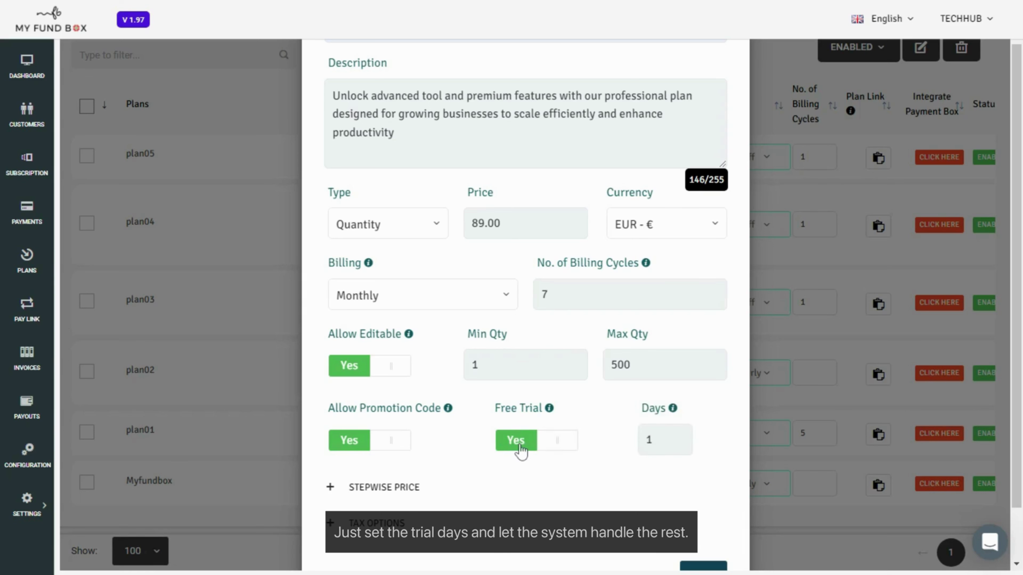
{"action": "key", "text": "BackSpace"}
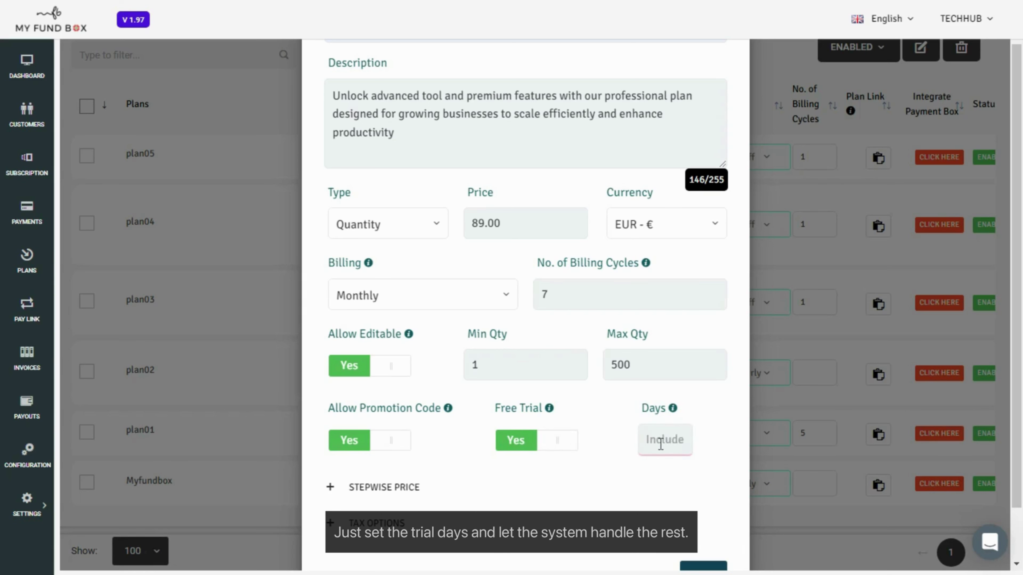
{"action": "type", "text": "7"}
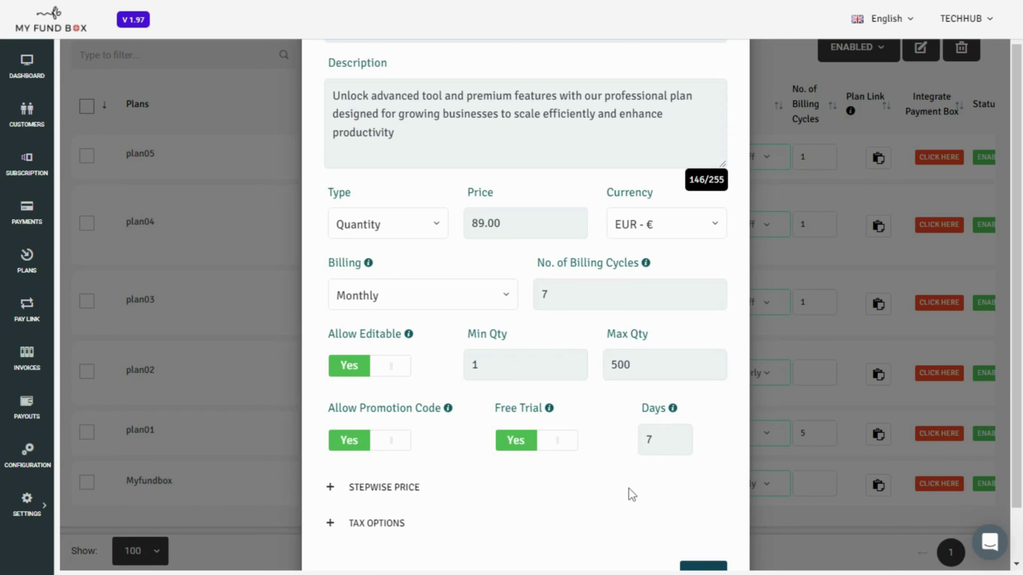
Step: Add a stepwise price of 250 for quantities from 3 to 10 to the plan
{"action": "scroll", "coordinate": [629, 489], "scroll_direction": "down", "scroll_amount": 2}
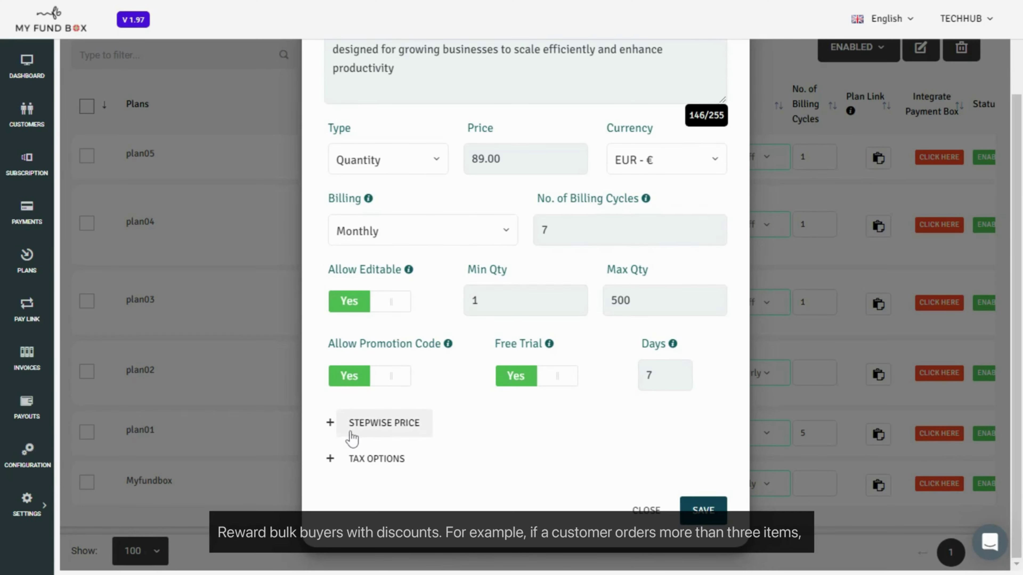
{"action": "left_click", "coordinate": [349, 424]}
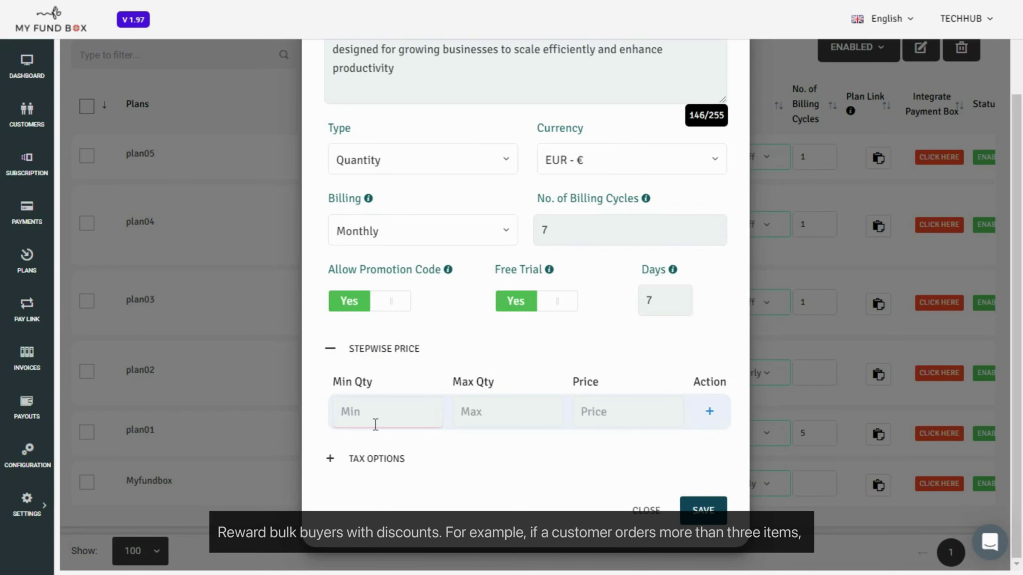
{"action": "type", "text": "3"}
{"action": "left_click", "coordinate": [488, 419]}
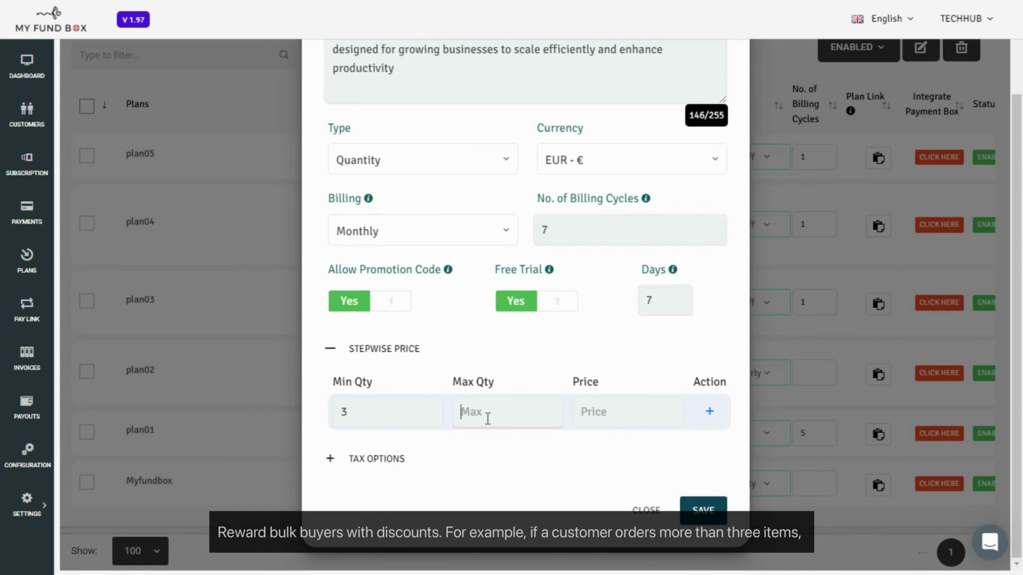
{"action": "type", "text": "10"}
{"action": "left_click", "coordinate": [604, 412]}
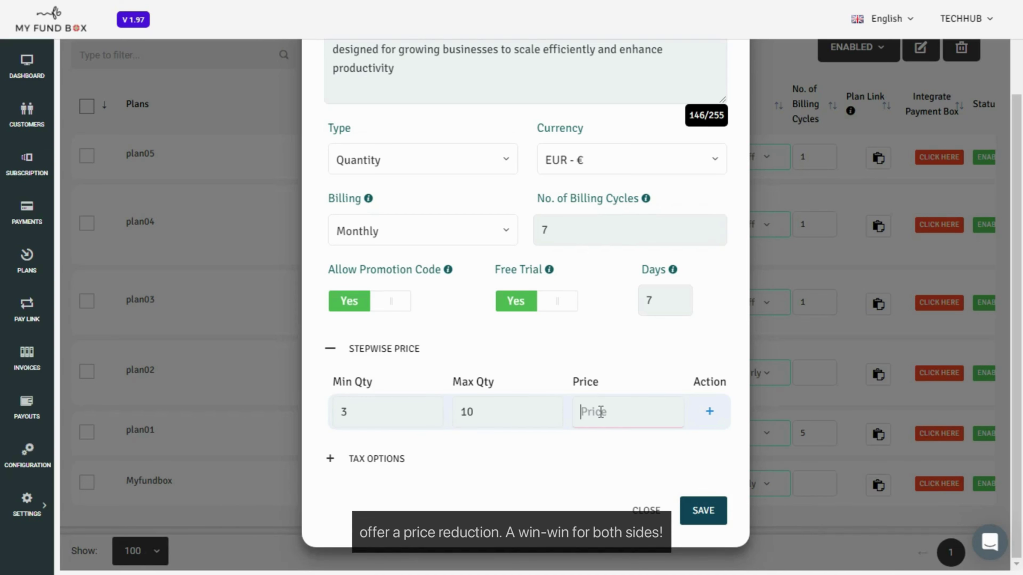
{"action": "type", "text": "250"}
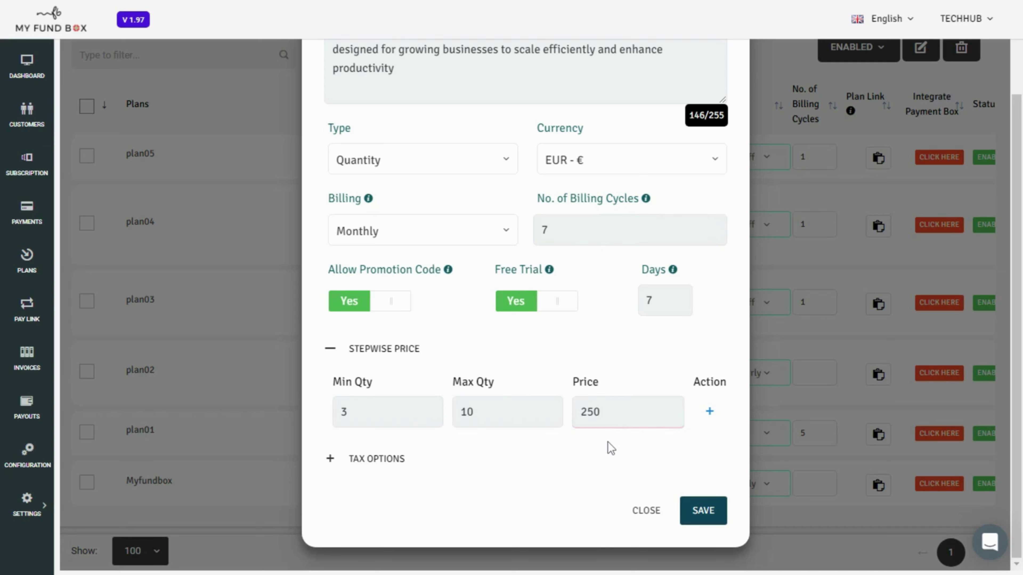
{"action": "left_click", "coordinate": [566, 449]}
Step: Show the plan's tax options and keep the tax treatment set to Inclusive
{"action": "left_click", "coordinate": [377, 471]}
{"action": "scroll", "coordinate": [401, 476], "scroll_direction": "down", "scroll_amount": 2}
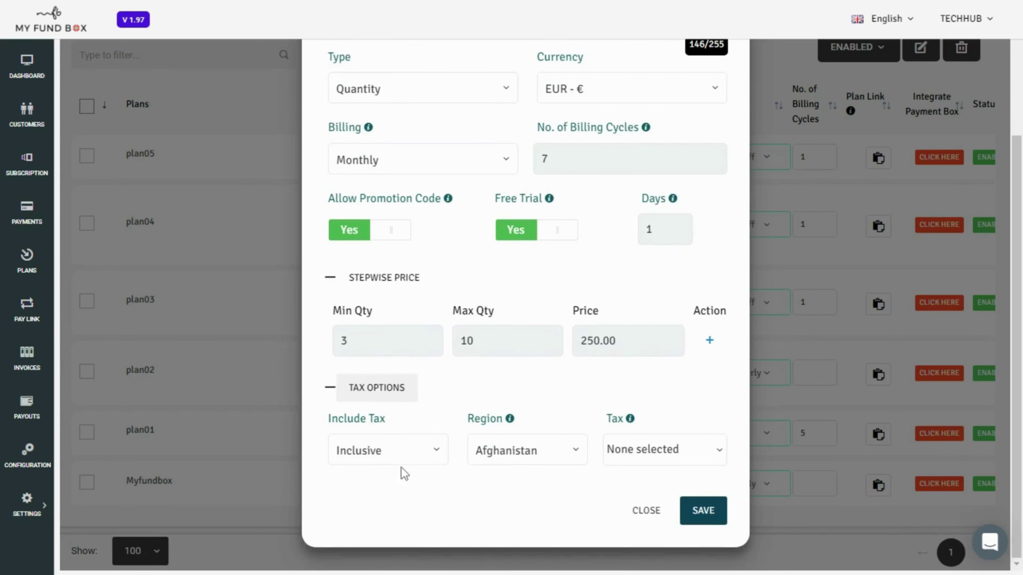
{"action": "left_click", "coordinate": [436, 457]}
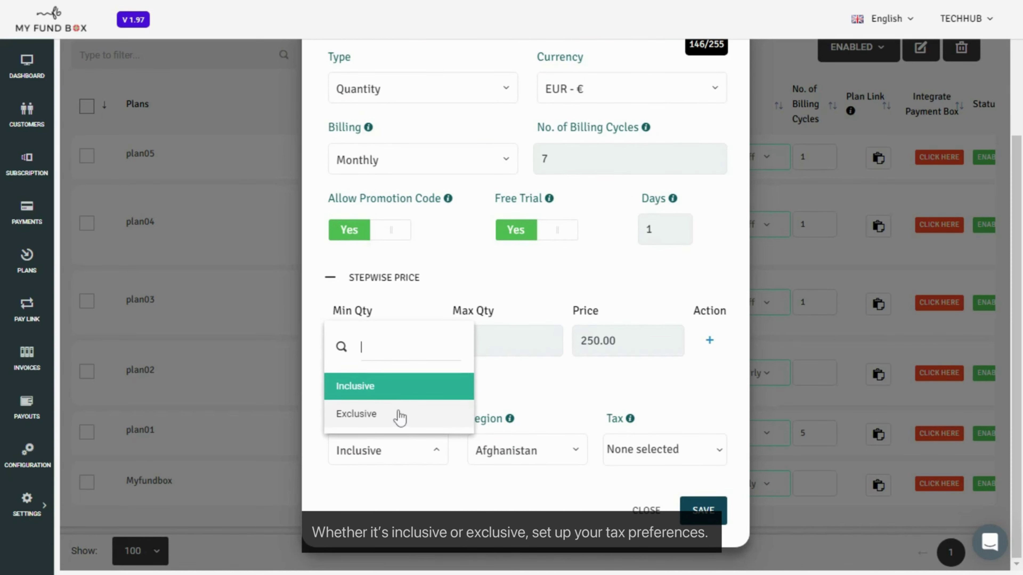
{"action": "left_click", "coordinate": [401, 394]}
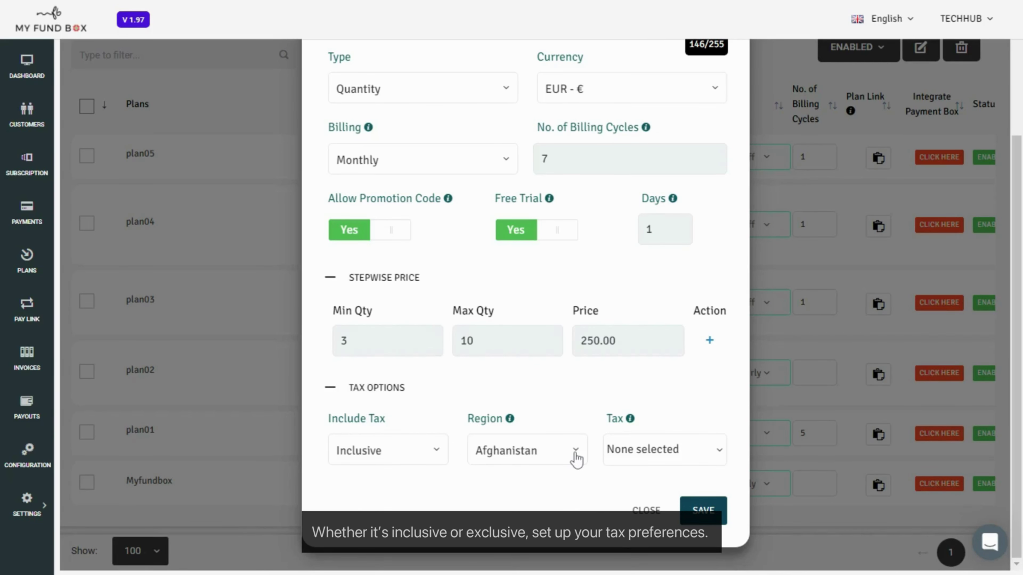
Step: Apply the 19% standard tax for the Germany region to the plan and save the plan
{"action": "left_click", "coordinate": [574, 457]}
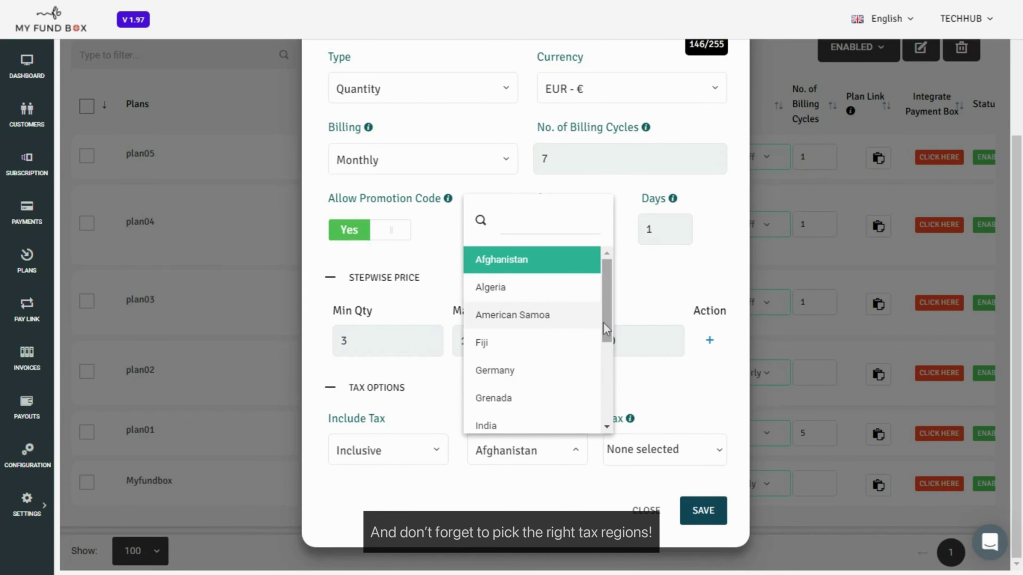
{"action": "scroll", "coordinate": [604, 383], "scroll_direction": "down", "scroll_amount": 4}
{"action": "scroll", "coordinate": [590, 320], "scroll_direction": "up", "scroll_amount": 4}
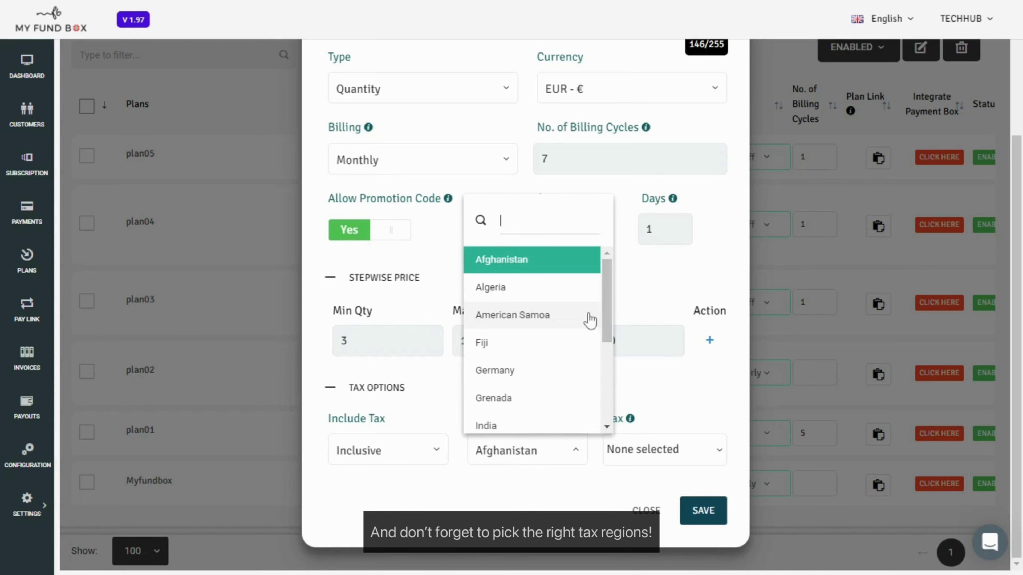
{"action": "left_click", "coordinate": [503, 371]}
{"action": "left_click", "coordinate": [718, 459]}
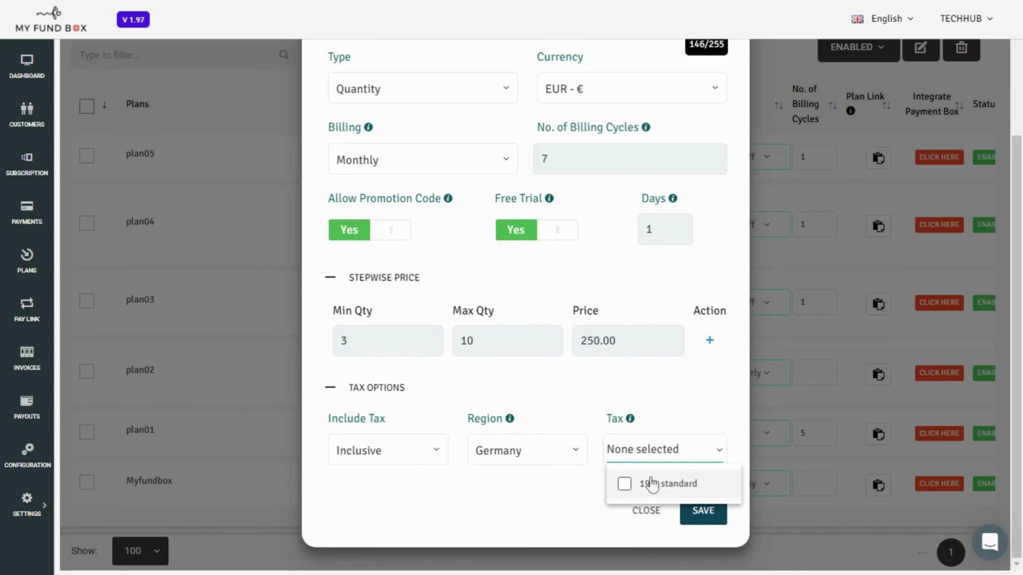
{"action": "left_click", "coordinate": [644, 484]}
{"action": "left_click", "coordinate": [570, 488]}
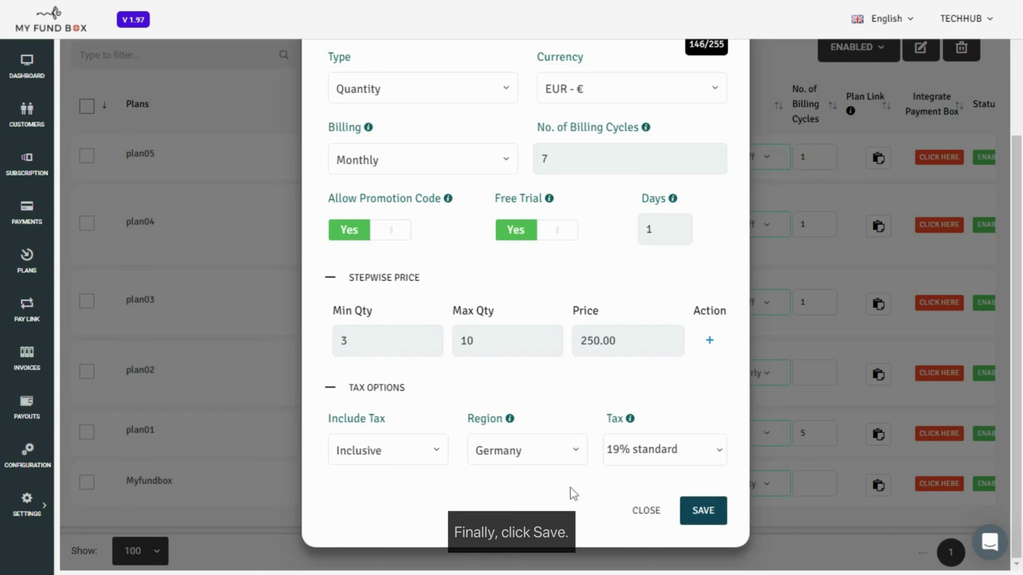
{"action": "left_click", "coordinate": [705, 511]}
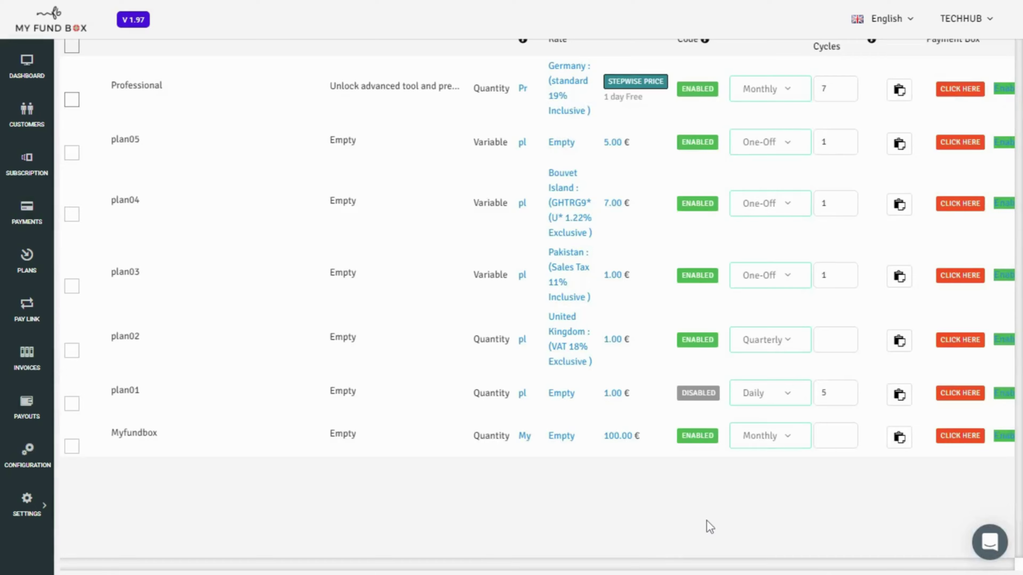
{"action": "scroll", "coordinate": [696, 478], "scroll_direction": "up", "scroll_amount": 2}
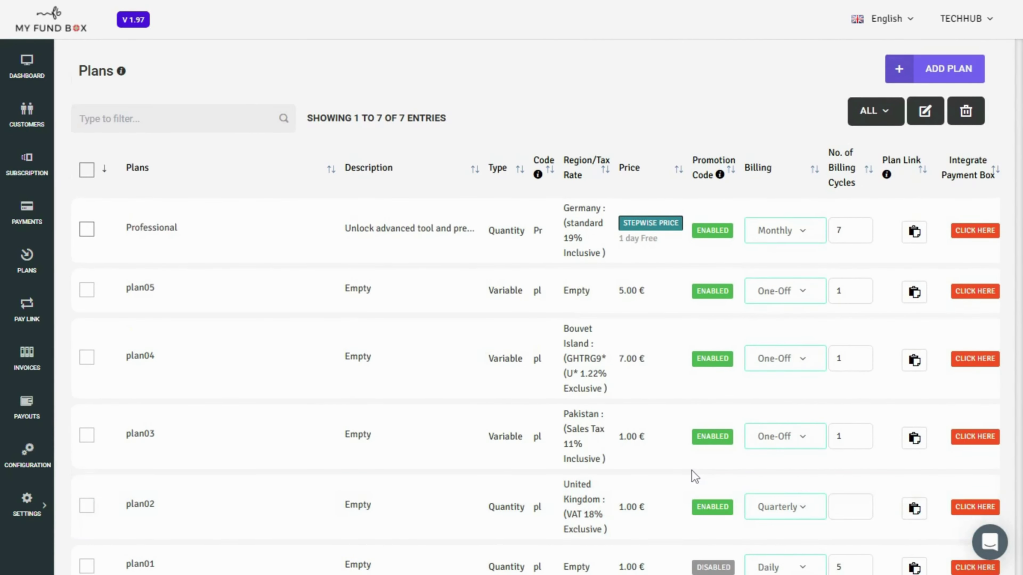